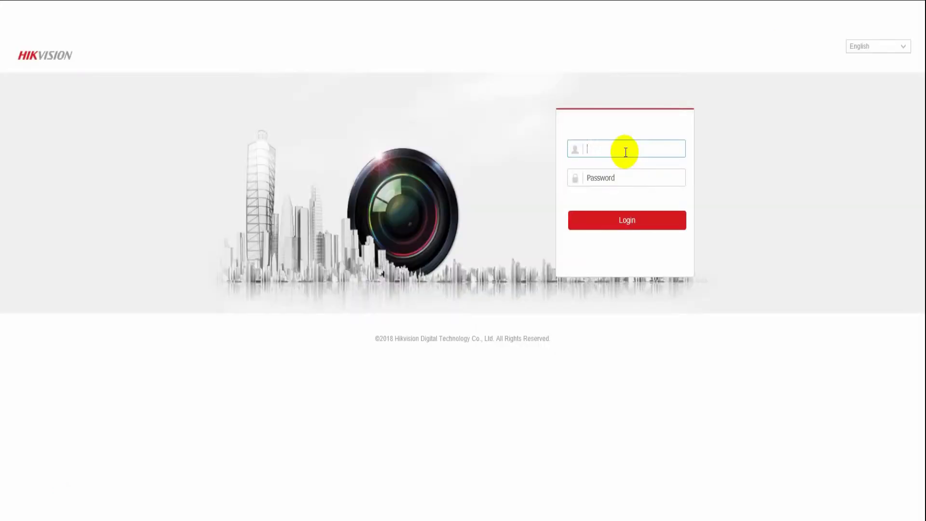
Step: Sign in and open the VCA Camera Calibration page in Configuration
key(Tab)
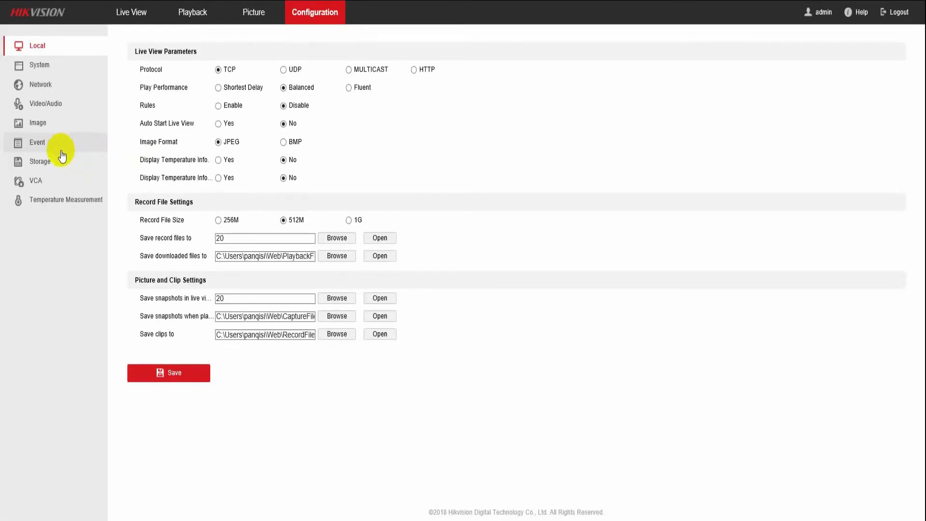
click(59, 185)
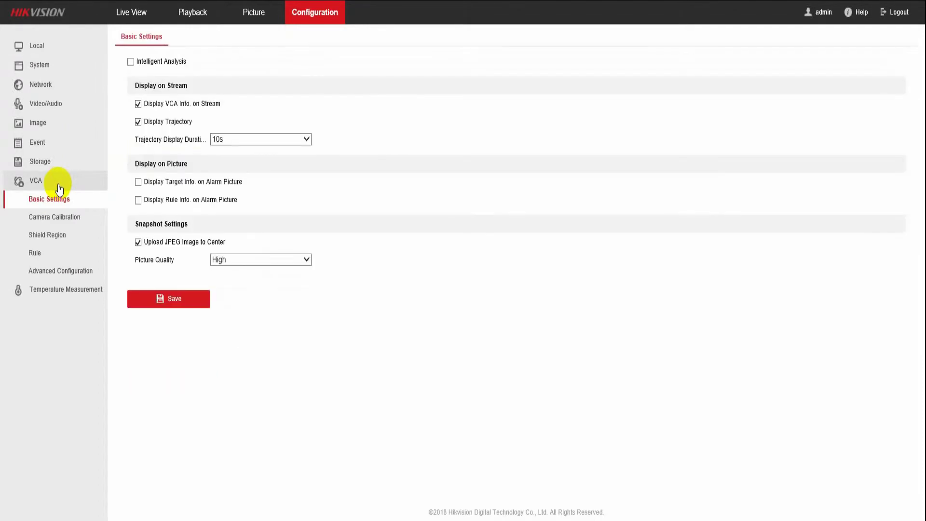
click(64, 218)
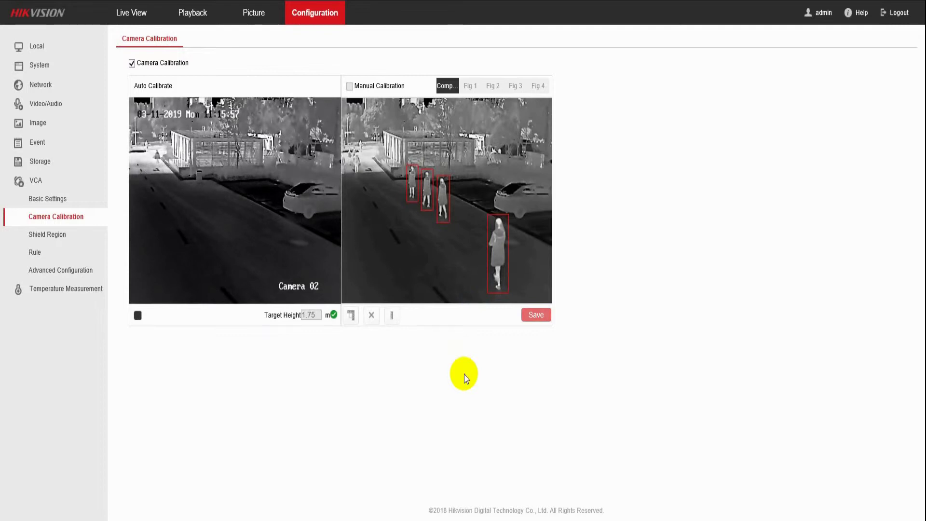
Step: Auto-calibrate at a 1.75 m target height, then enable manual calibration and dismiss its note
click(138, 318)
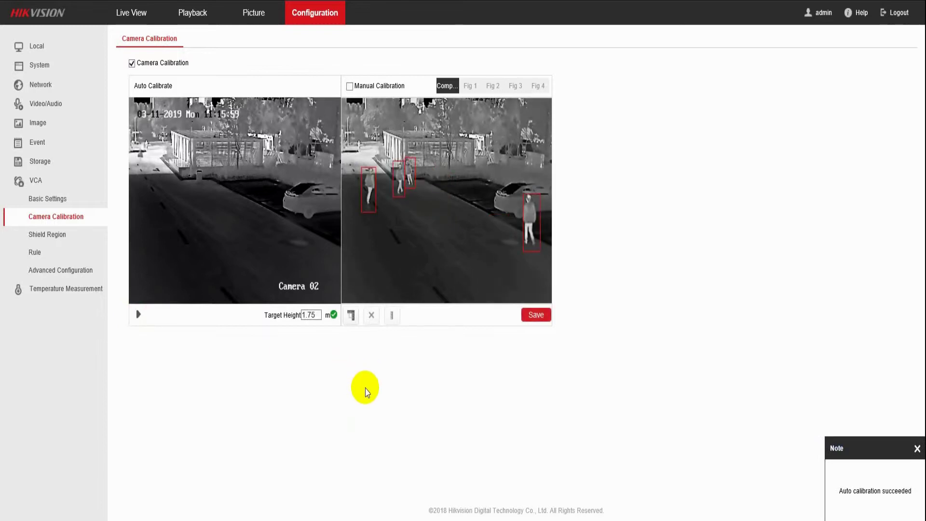
click(349, 86)
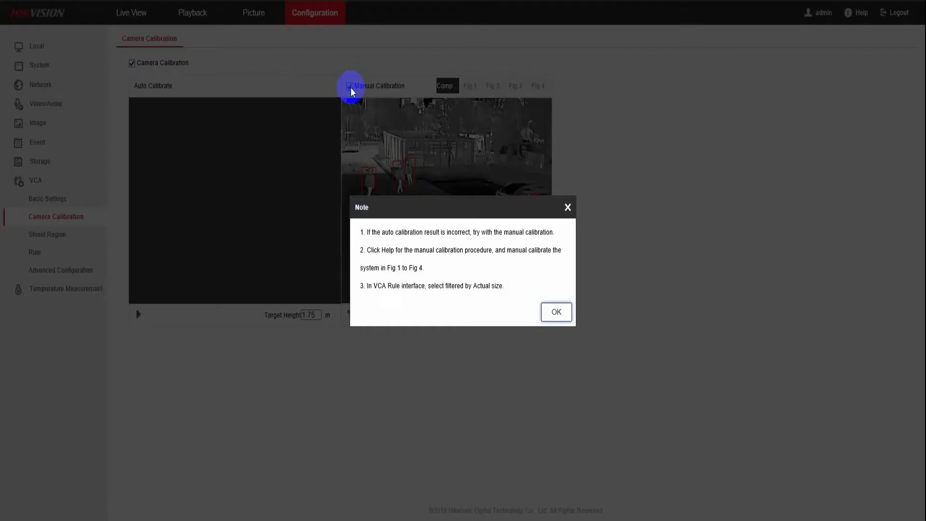
click(554, 312)
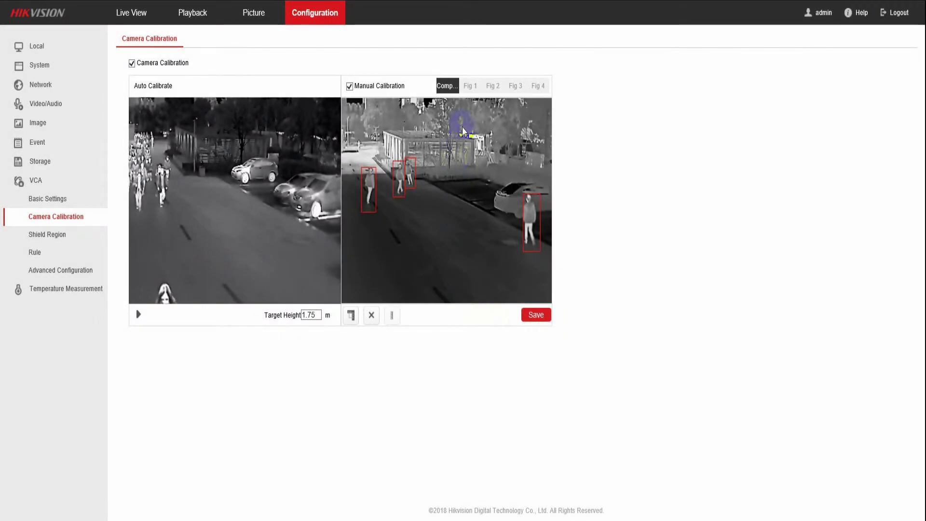
Step: Draw a vertical reference line along a standing person in Fig 1 and set its actual length
click(470, 86)
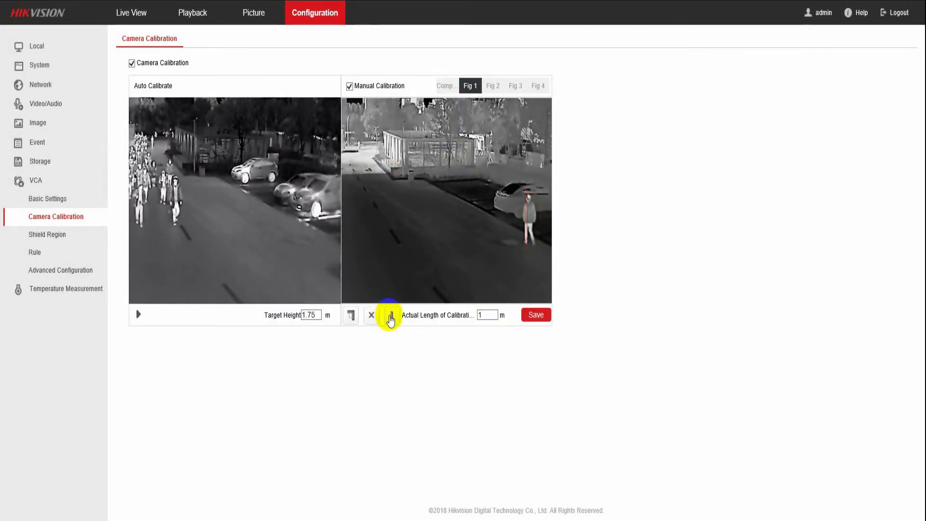
click(391, 315)
drag(436, 215, 528, 226)
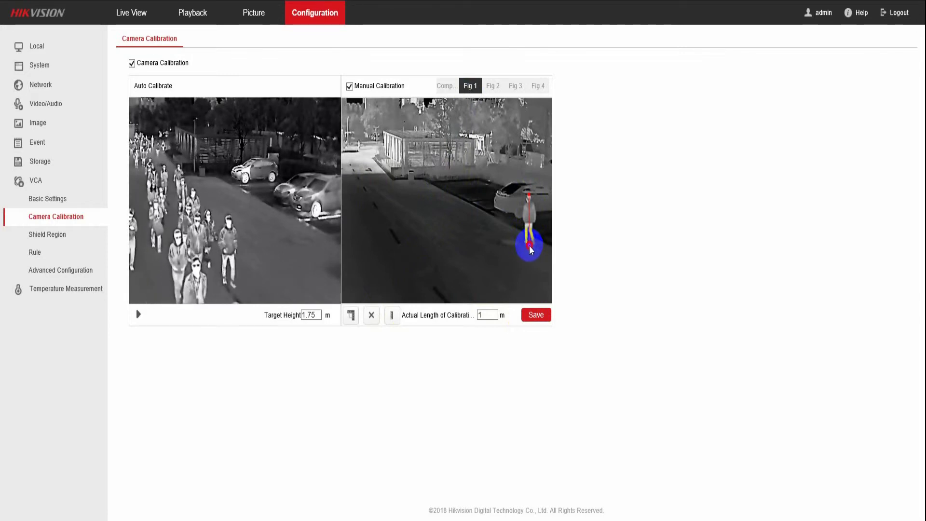
click(486, 314)
text(1.75)
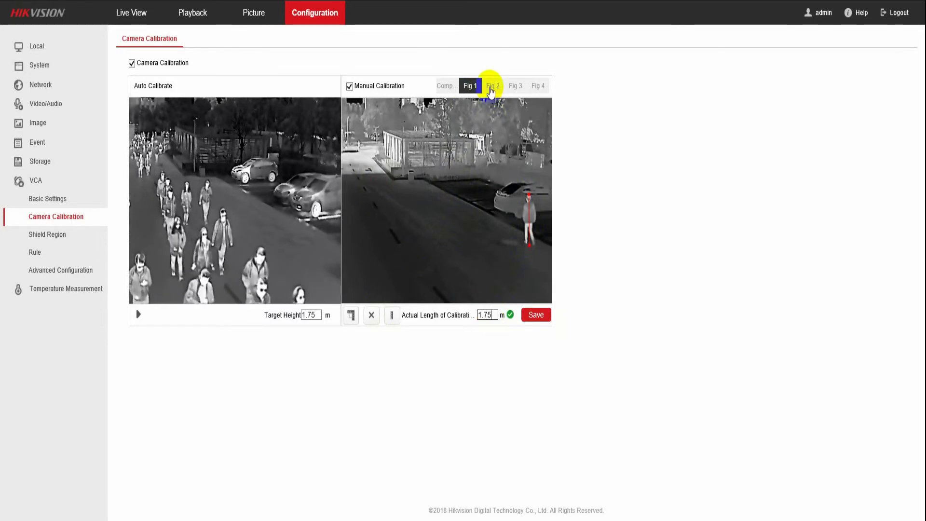
Step: In Fig 2, draw a vertical line from a person's head to feet, length 1.75 m
click(493, 85)
click(391, 314)
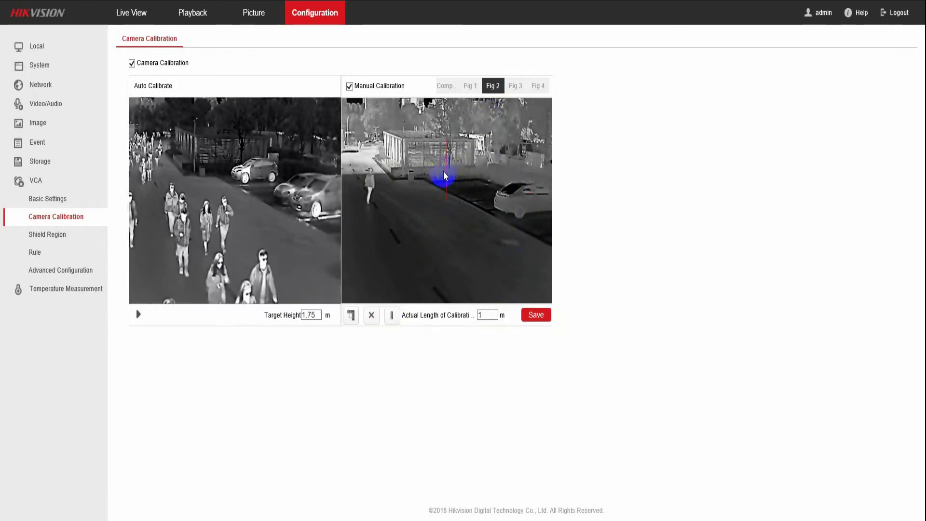
drag(374, 160, 374, 224)
drag(374, 162, 370, 174)
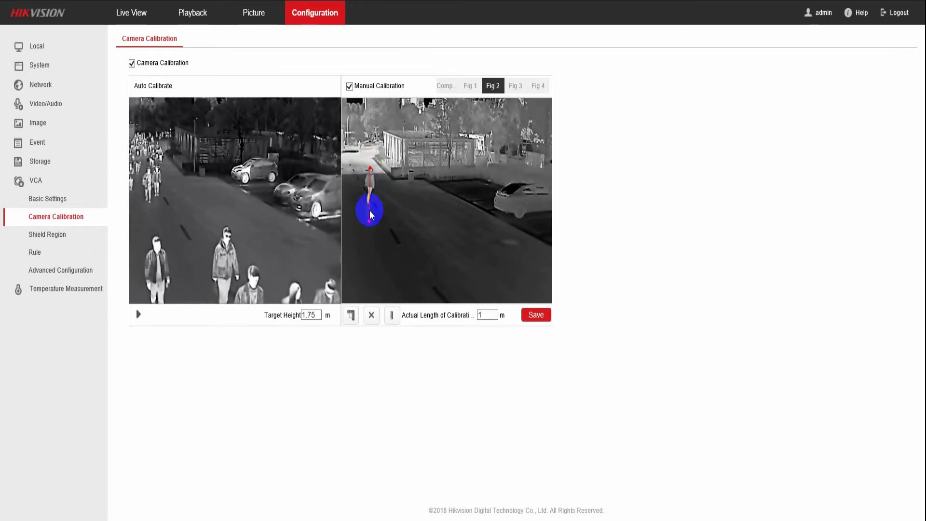
drag(369, 223, 371, 205)
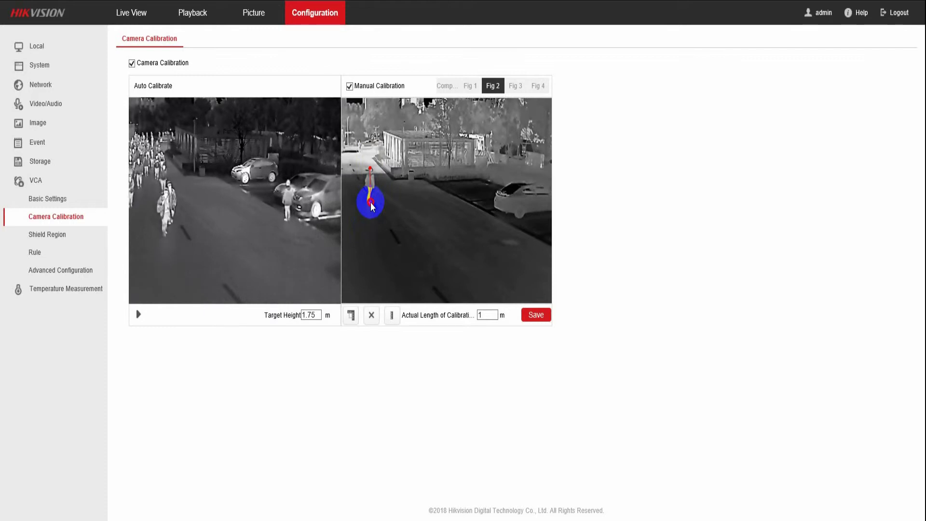
click(486, 315)
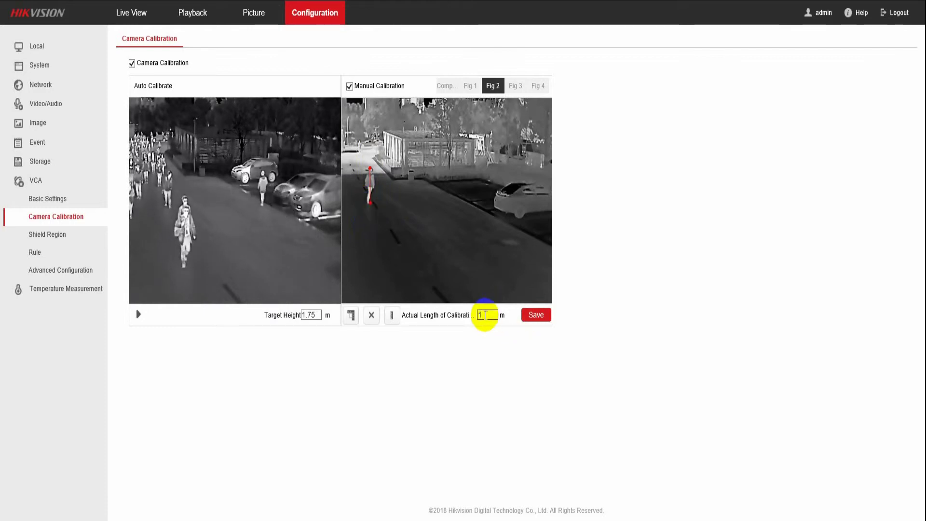
key(BackSpace)
text(.75)
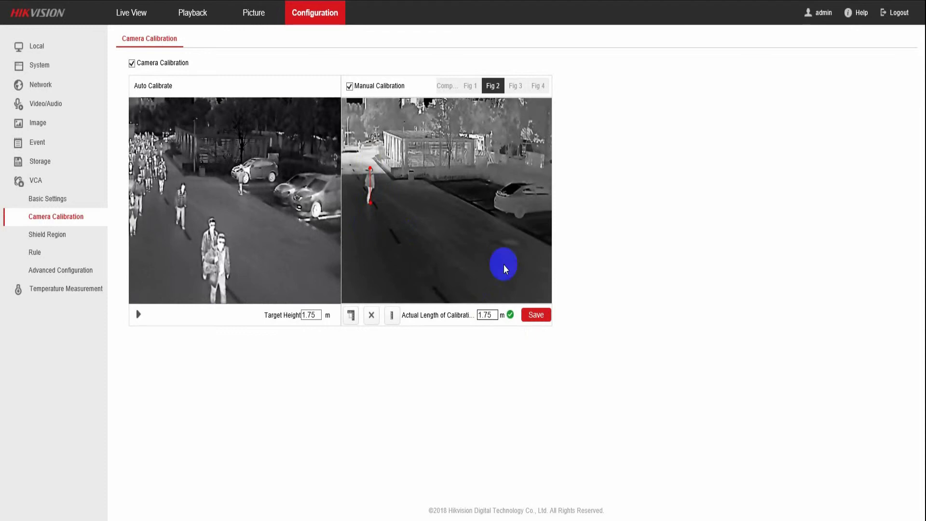
click(514, 86)
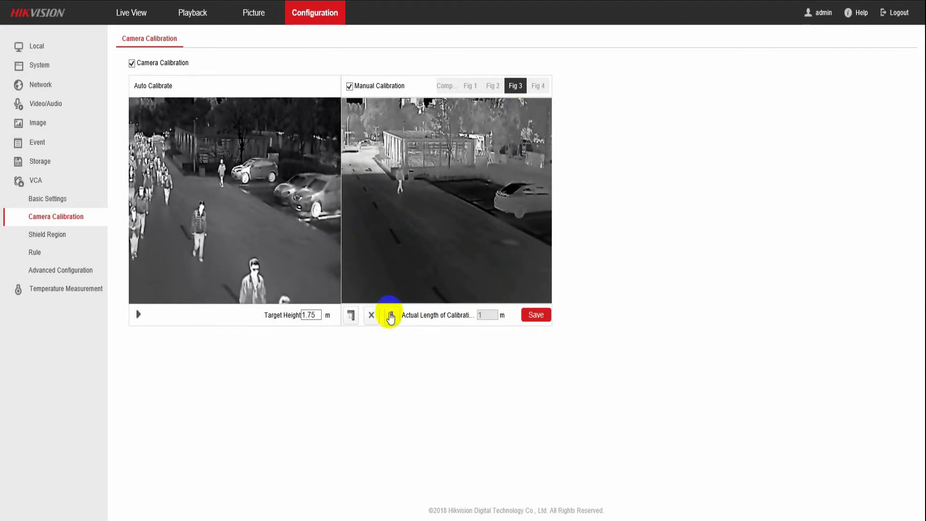
Step: Draw a 1.75 m vertical reference line over the person near the building in Fig 3
click(391, 315)
mouse_move(407, 213)
mouse_down()
mouse_move(442, 181)
mouse_move(399, 182)
mouse_move(401, 163)
mouse_move(402, 211)
mouse_move(403, 196)
mouse_up()
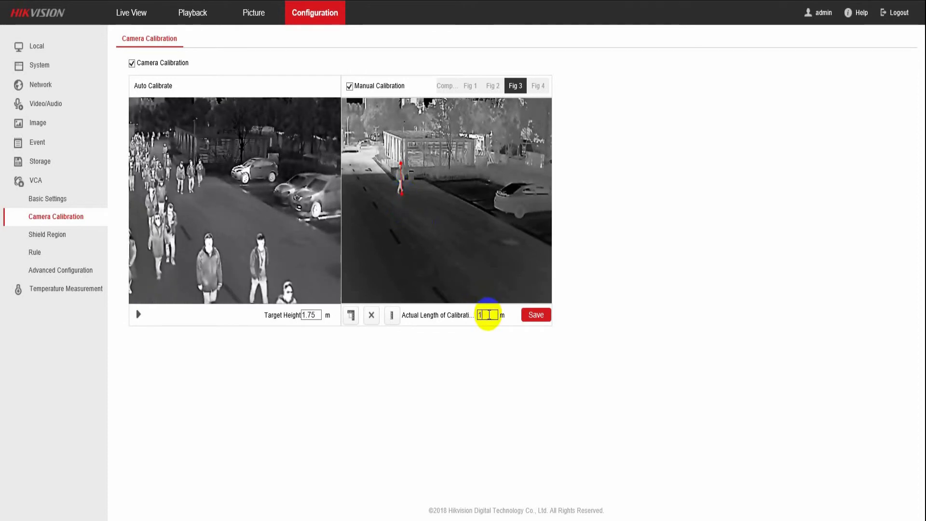
click(490, 315)
text(.75)
click(496, 200)
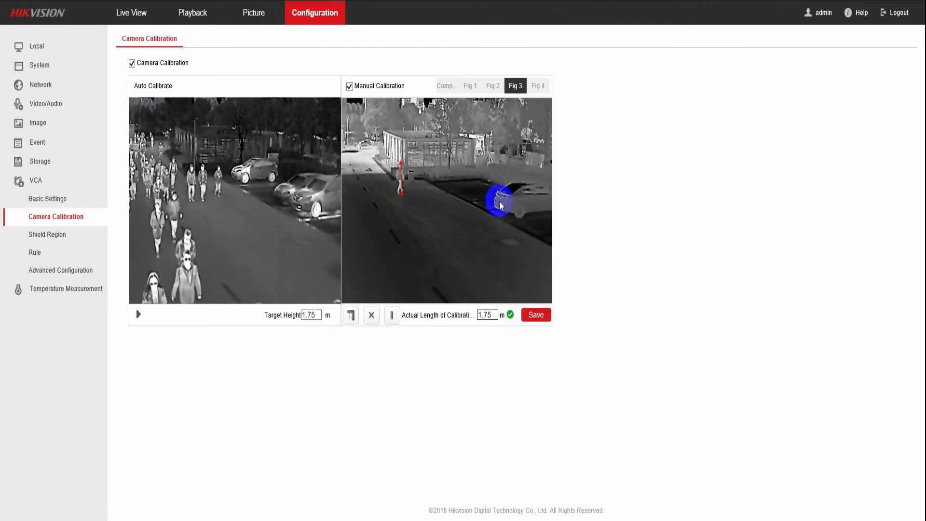
Step: Add a 1.75 m reference line on the person in Fig 4 and save the calibration
click(537, 85)
click(392, 314)
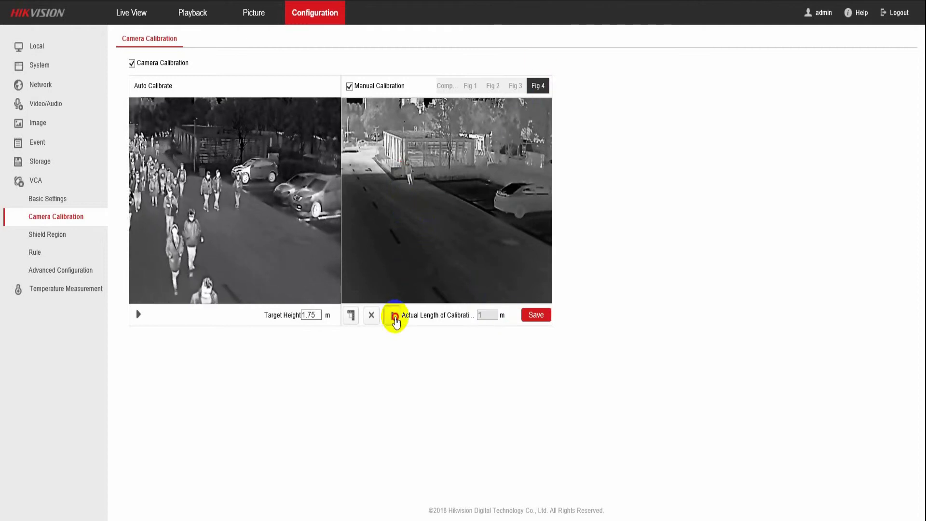
drag(437, 207, 448, 183)
drag(407, 206, 409, 143)
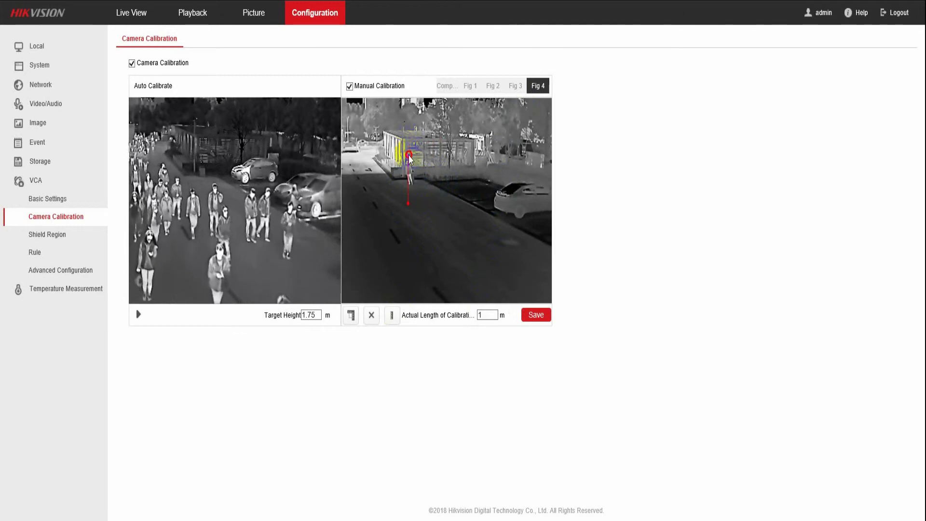
drag(407, 207, 407, 184)
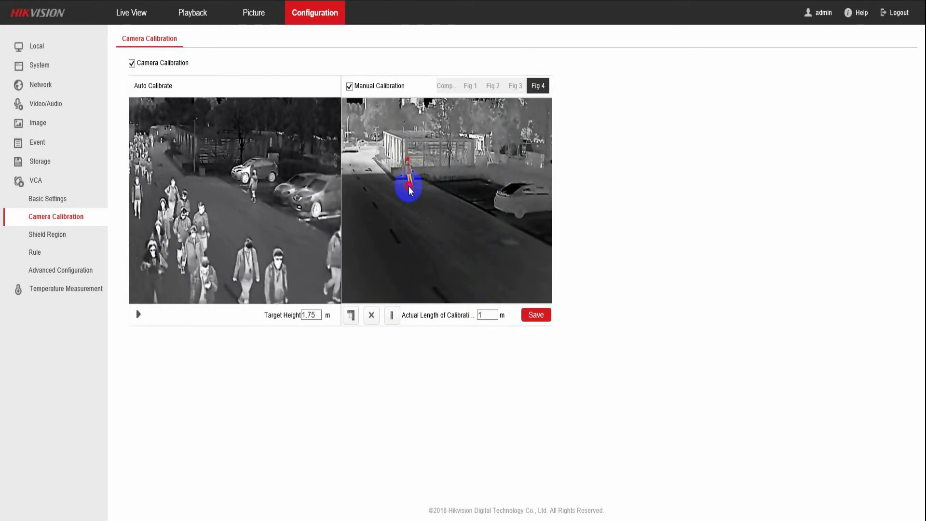
click(486, 315)
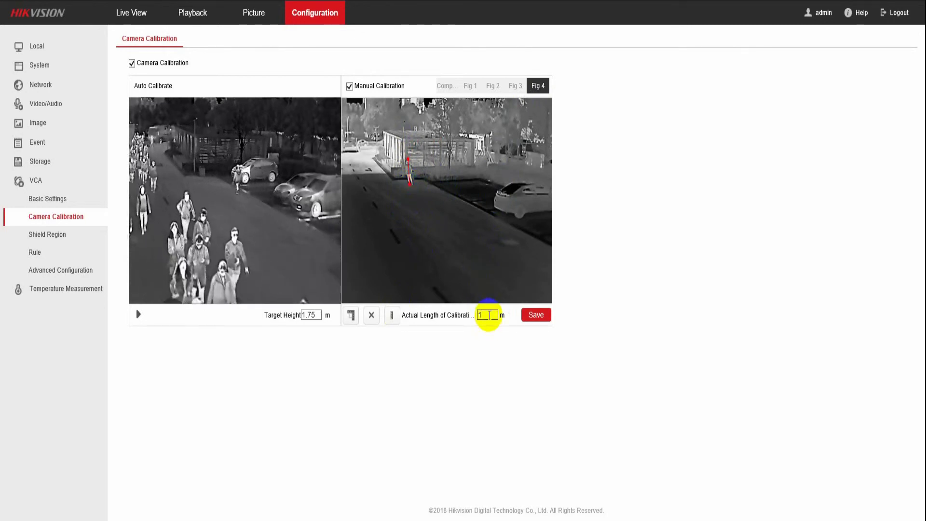
text(.75)
click(536, 315)
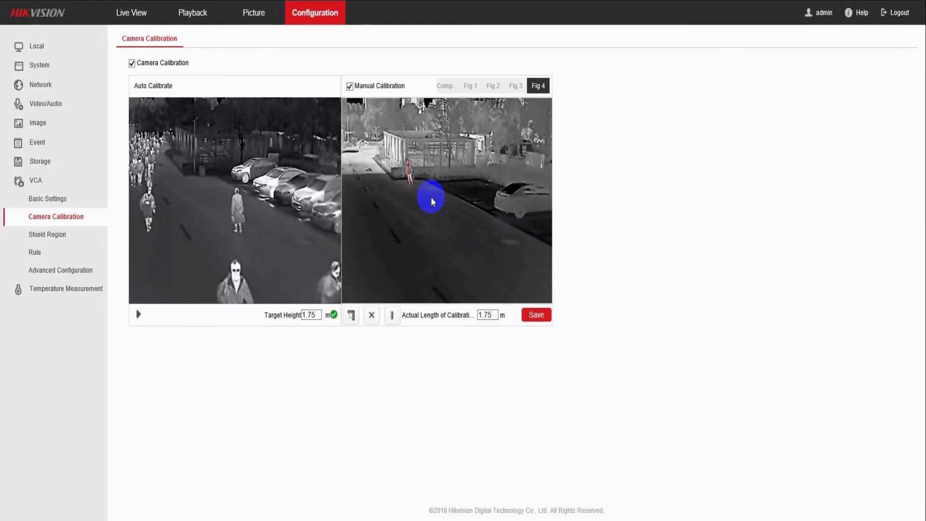
Step: Draw a height-measuring line on the composite figure, reading 3.092 m against 2.9 m actual
click(445, 86)
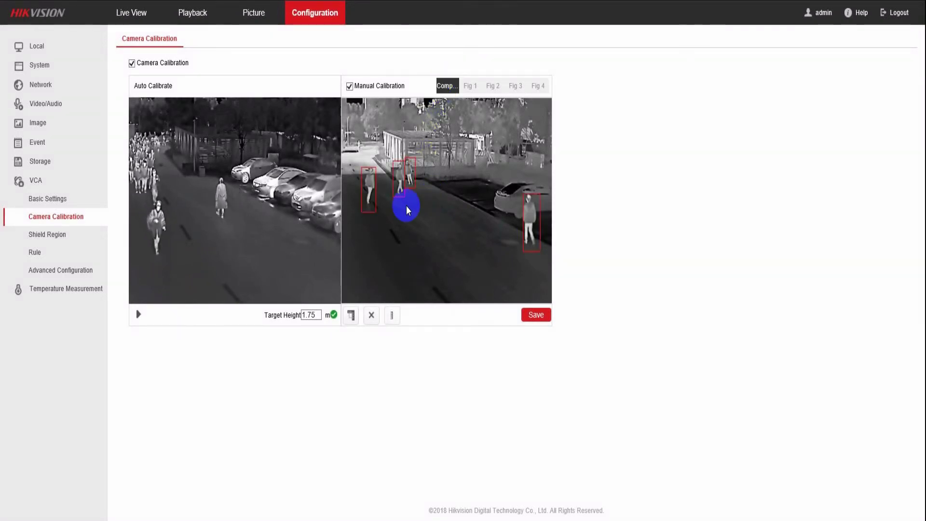
click(350, 315)
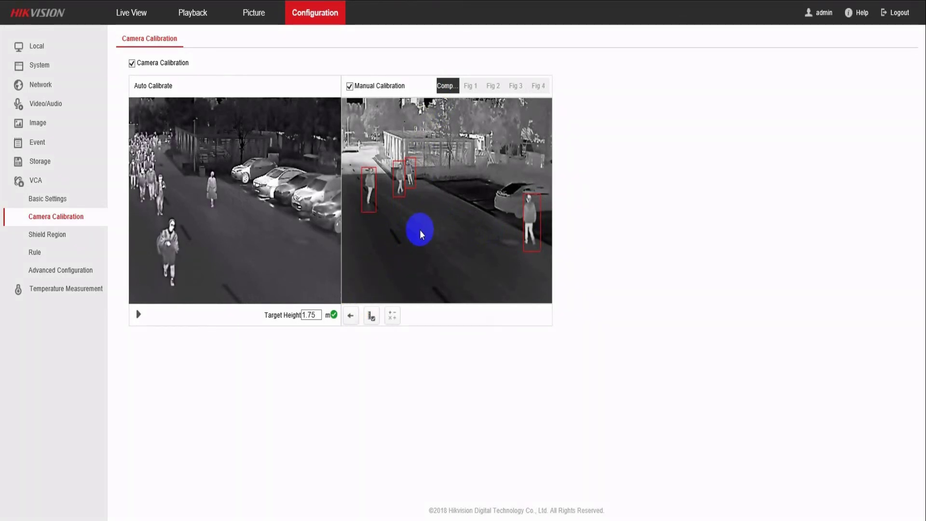
click(371, 315)
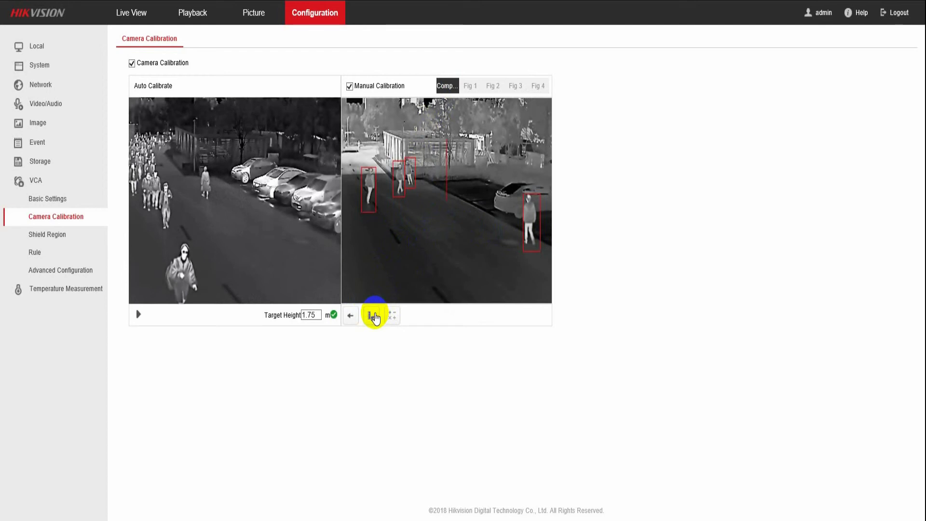
click(432, 176)
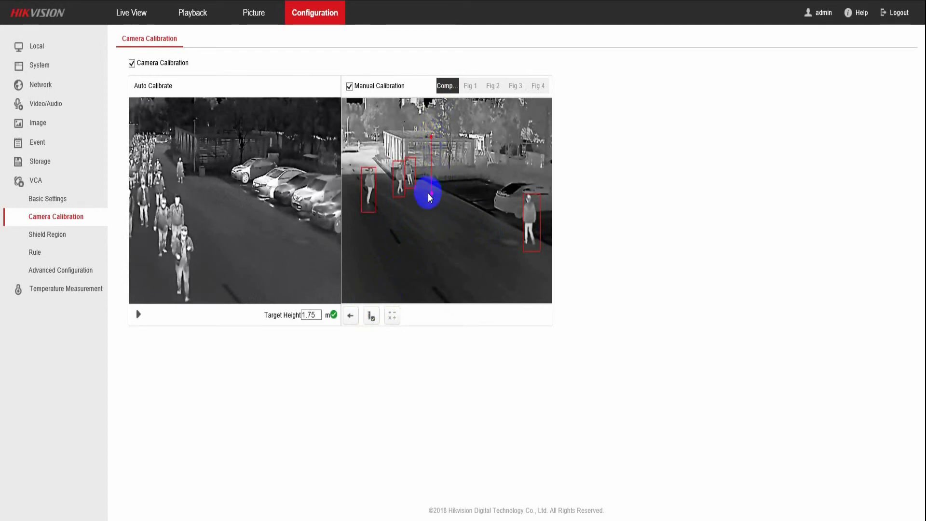
drag(427, 194, 432, 182)
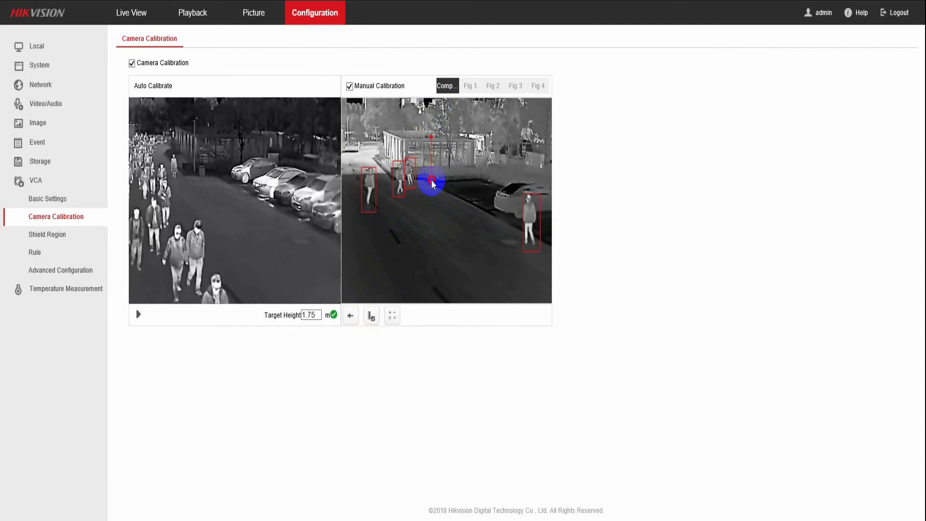
click(392, 315)
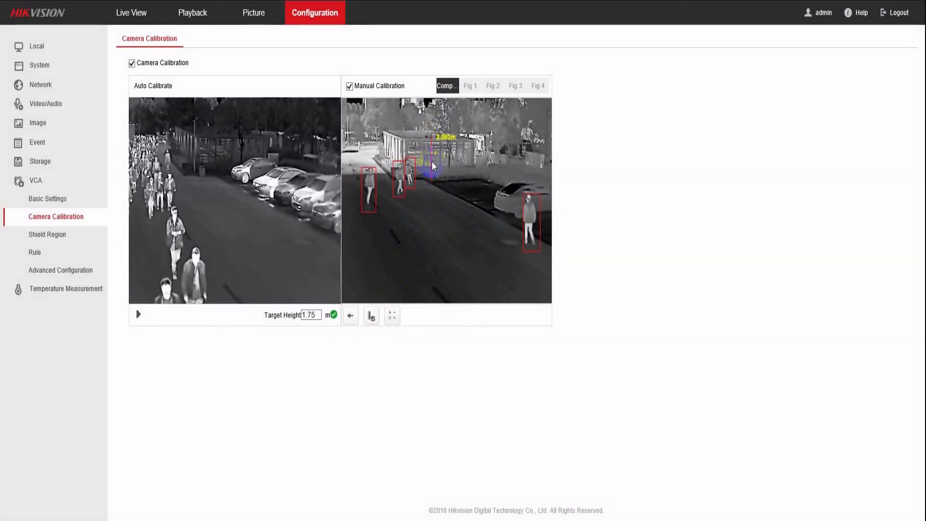
drag(430, 164, 359, 154)
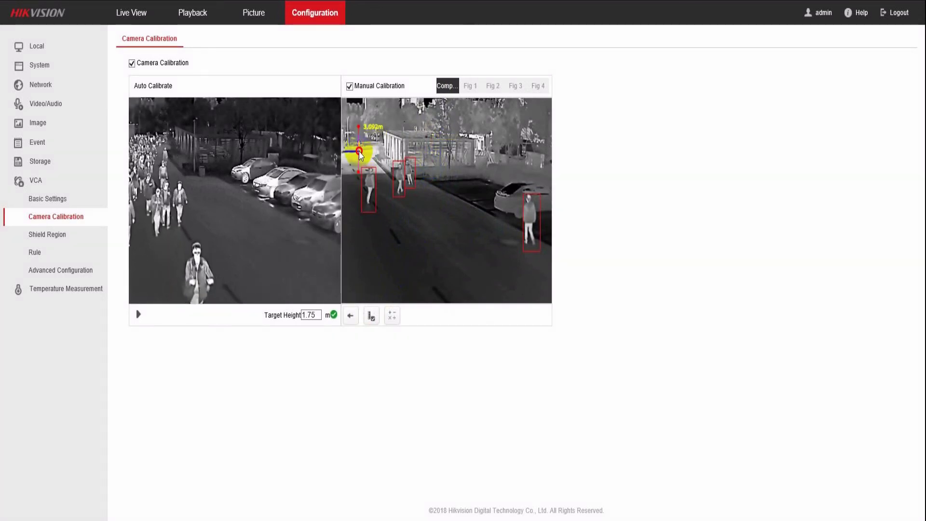